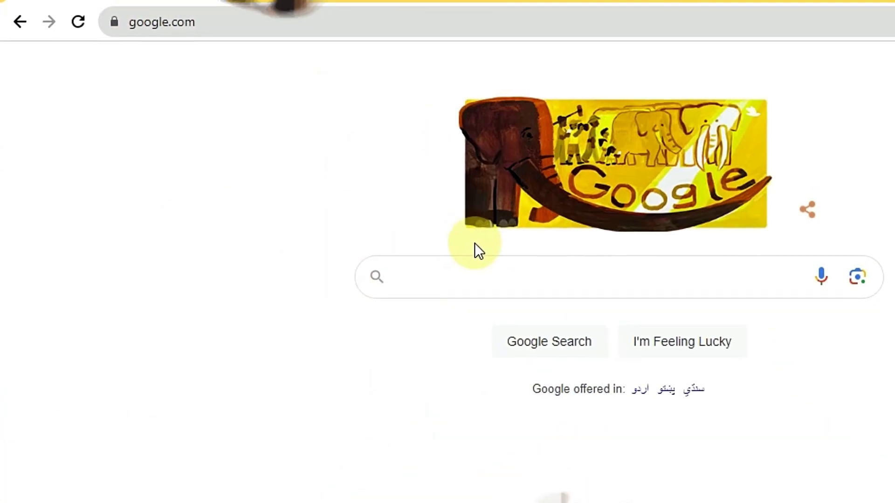
- Search Google for 'genmo ai' to reach Genmo's video creation page
click(445, 275)
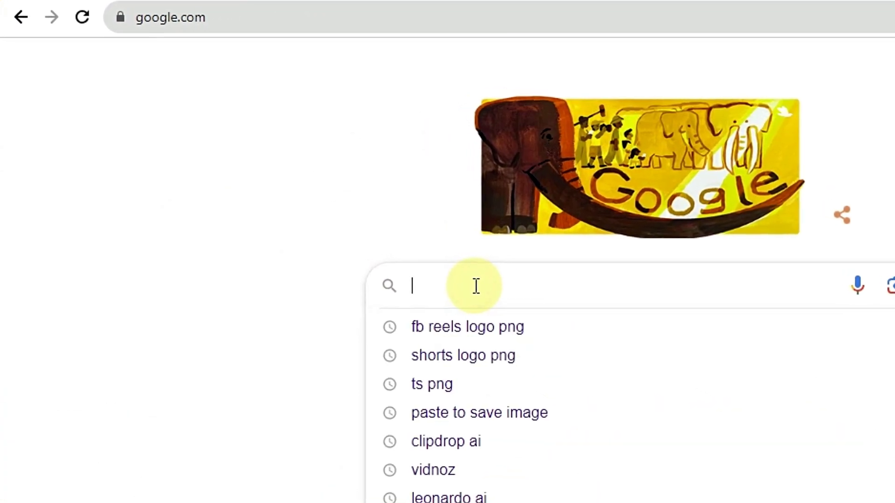
text(gen)
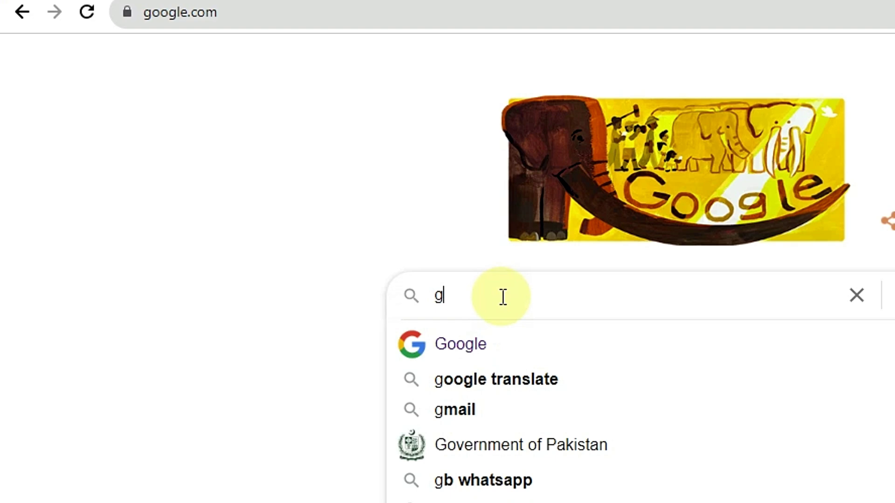
text(mo ai)
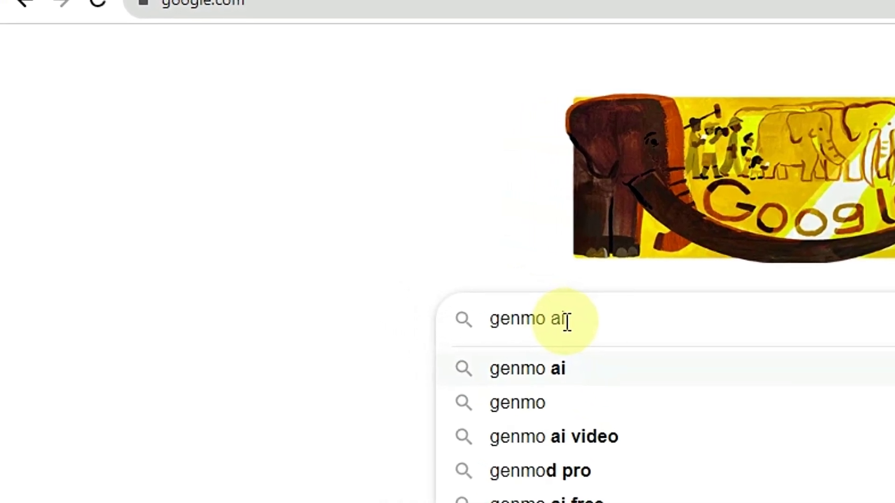
key(Return)
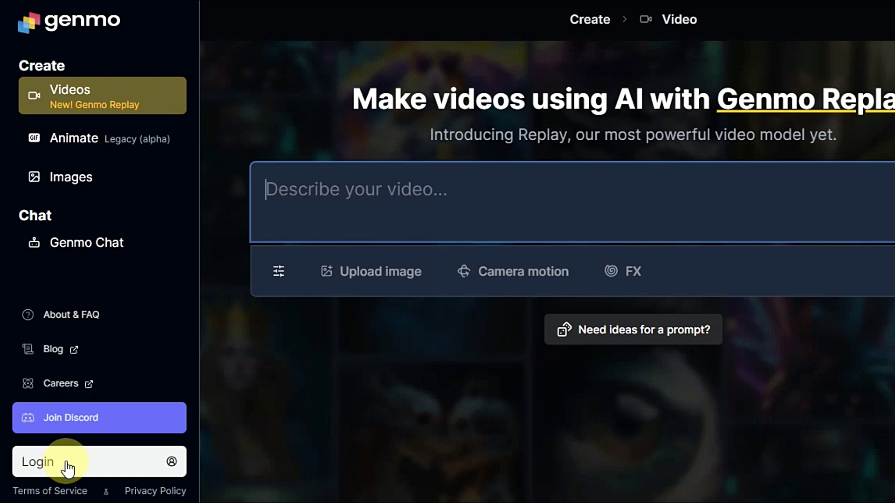
- Log in to Genmo using the Continue with Google option
click(96, 464)
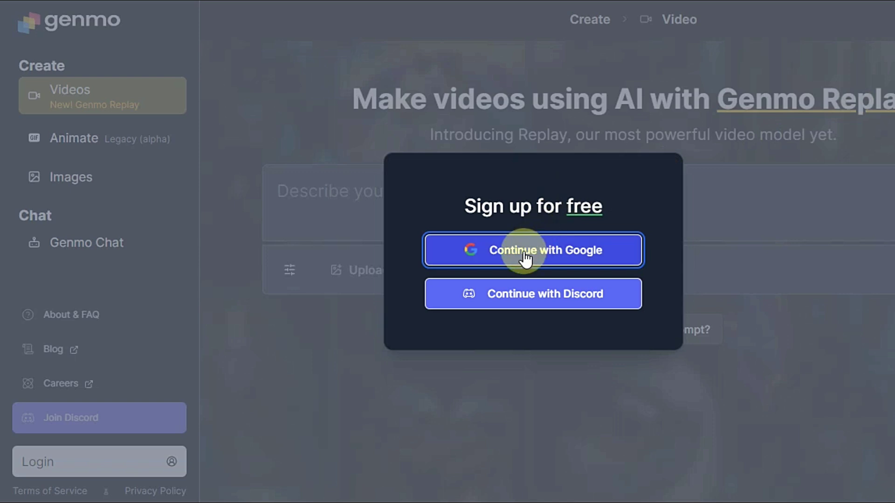
click(527, 258)
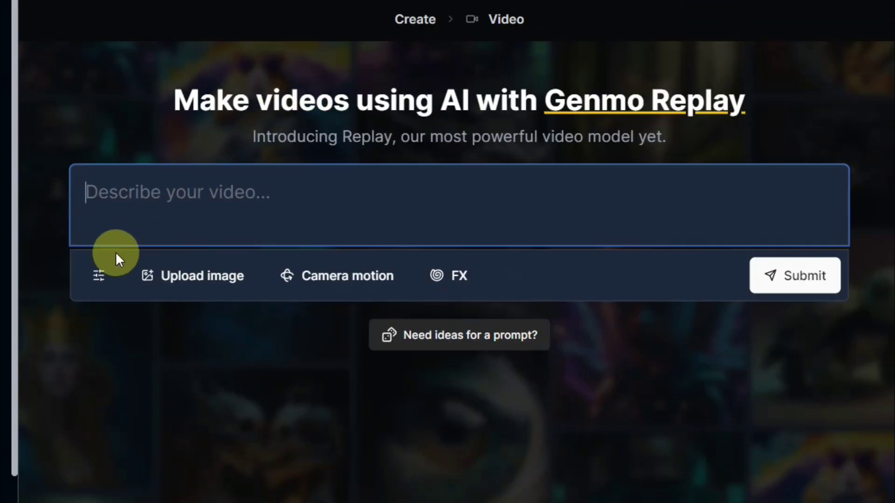
- In video settings, switch aspect ratio off Auto, try each ratio, and settle on 16:9
click(100, 279)
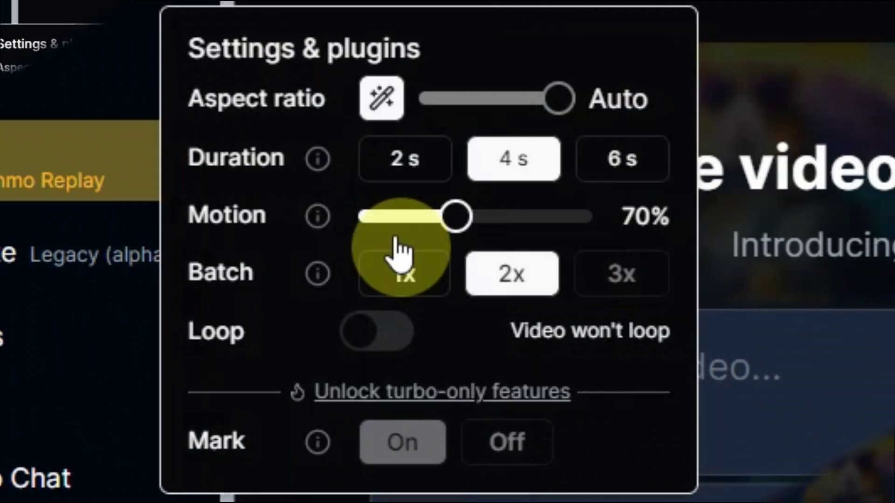
click(383, 93)
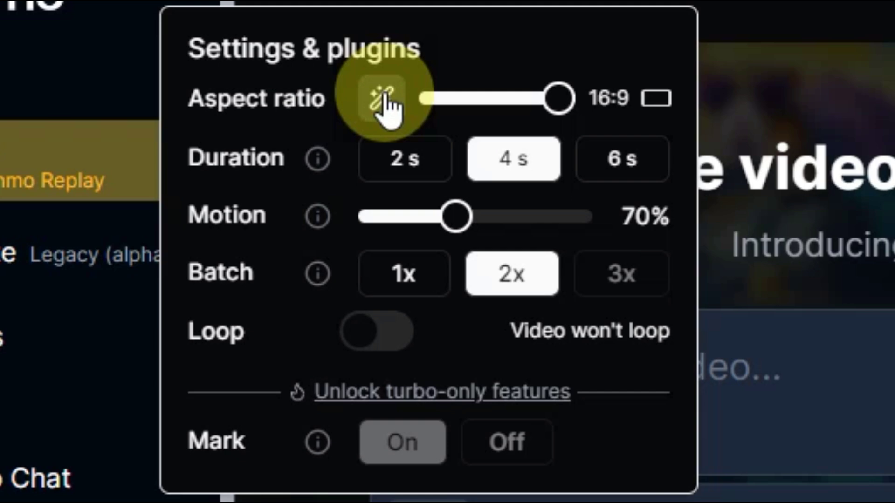
click(536, 110)
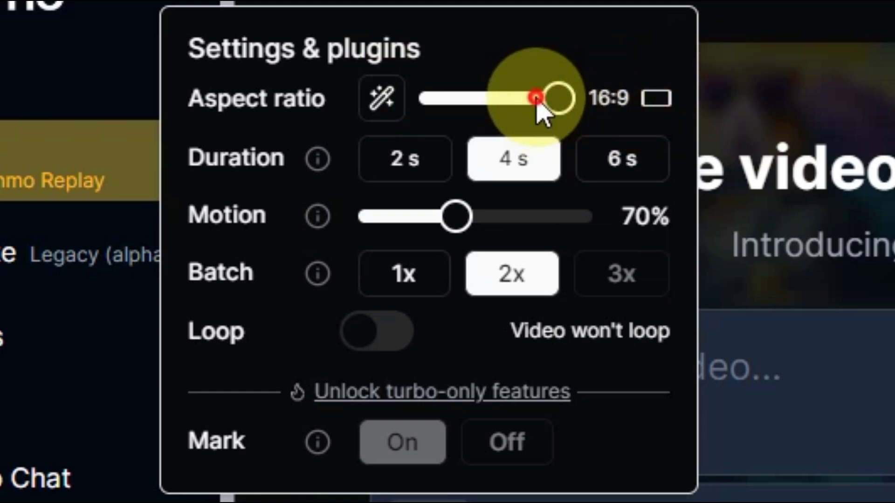
click(507, 101)
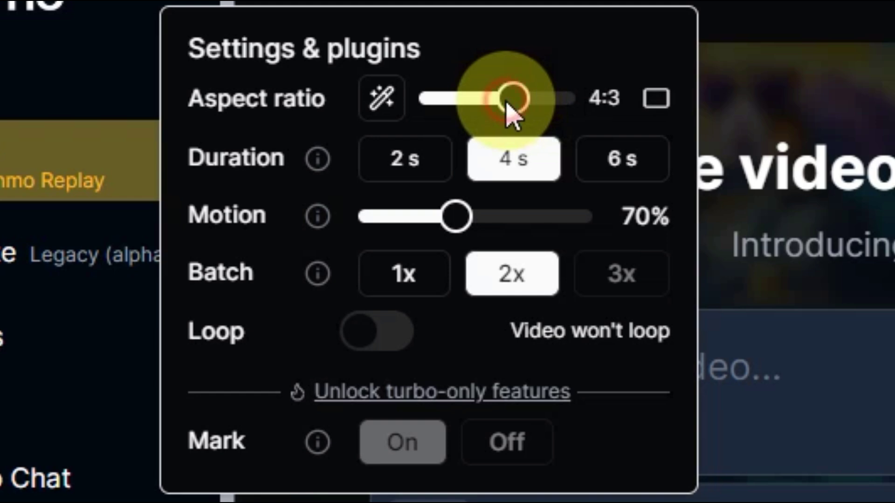
click(479, 114)
click(447, 115)
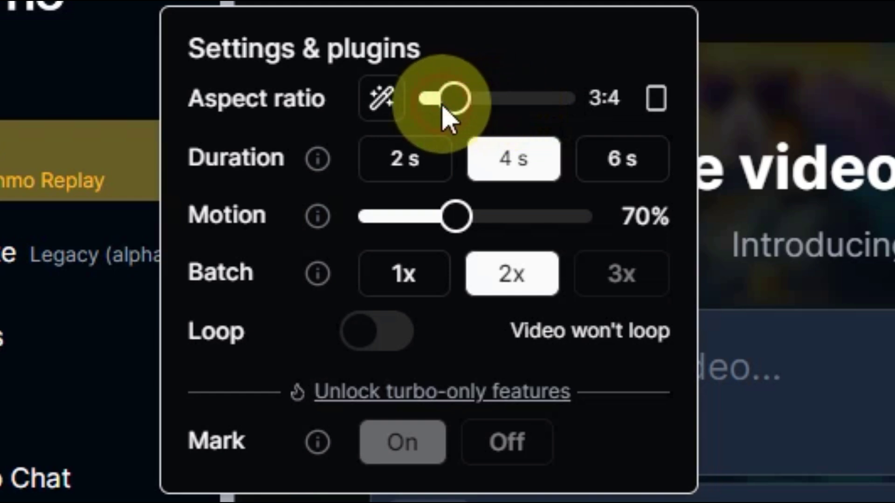
click(434, 113)
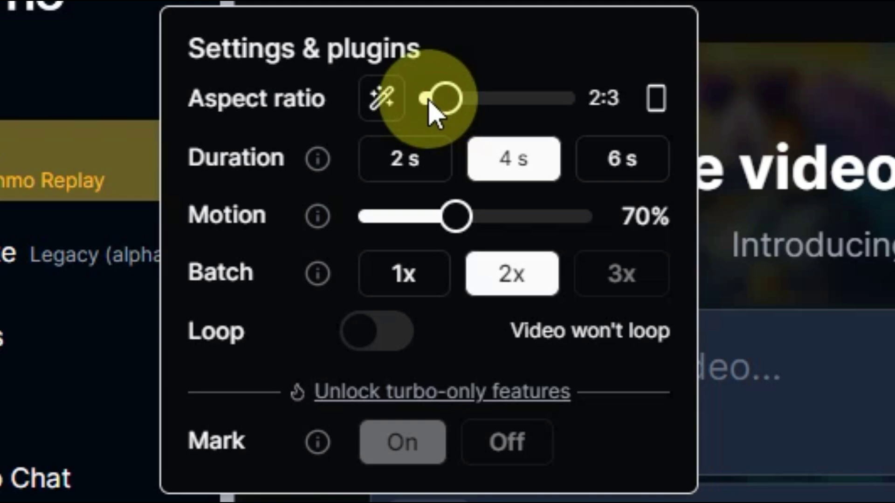
click(422, 101)
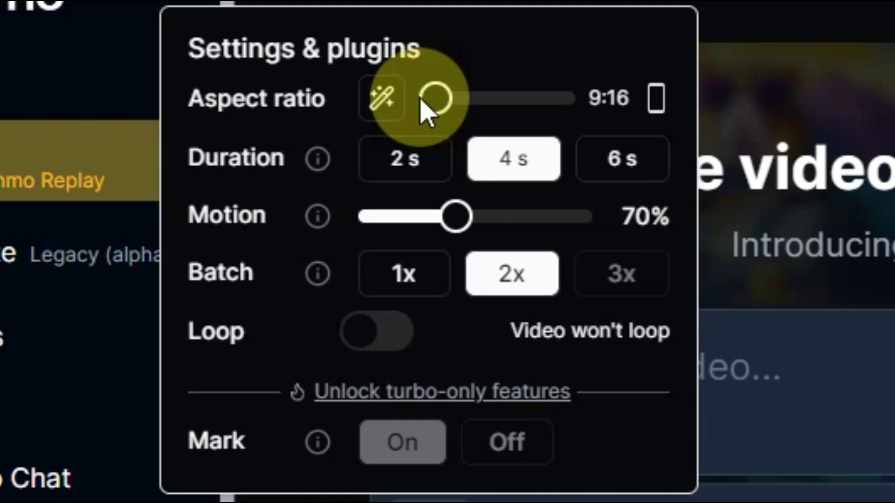
click(568, 103)
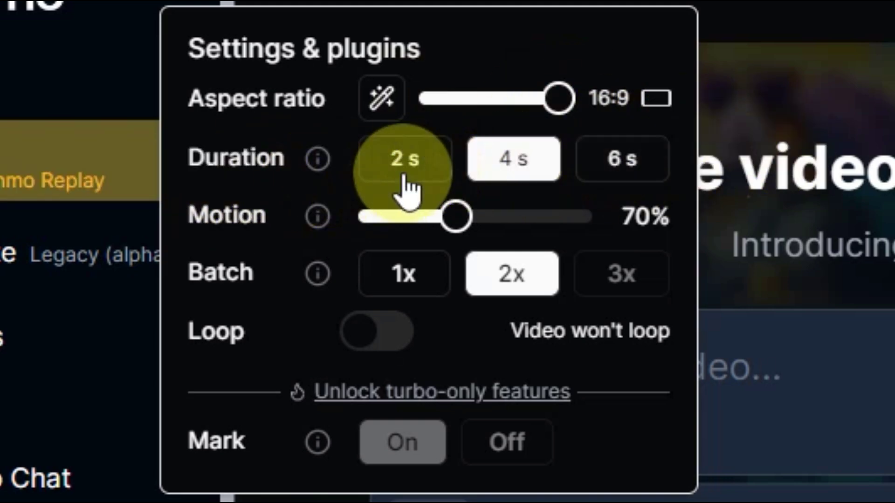
- Set the video to 6 s duration and 60% motion, with Loop turned on then off
click(622, 168)
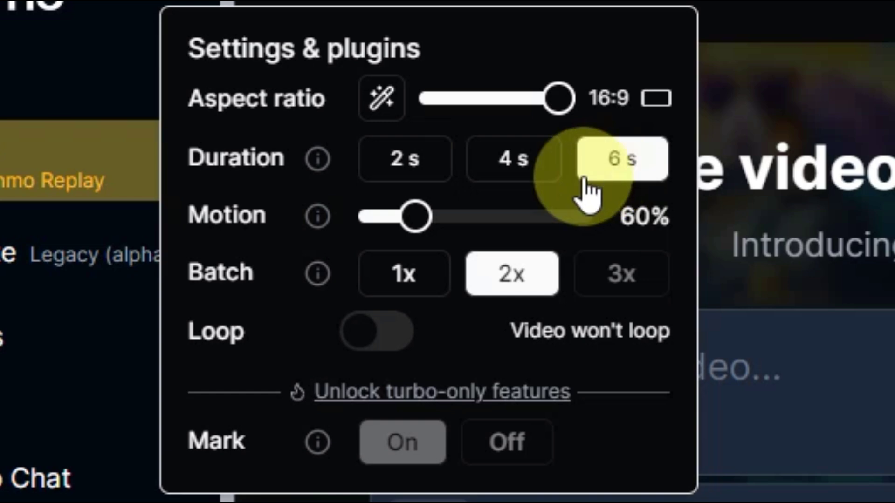
click(378, 332)
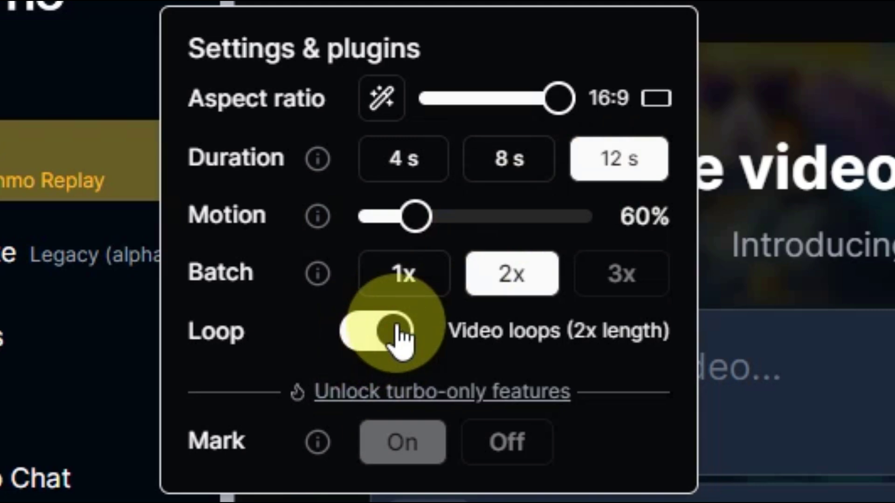
click(362, 336)
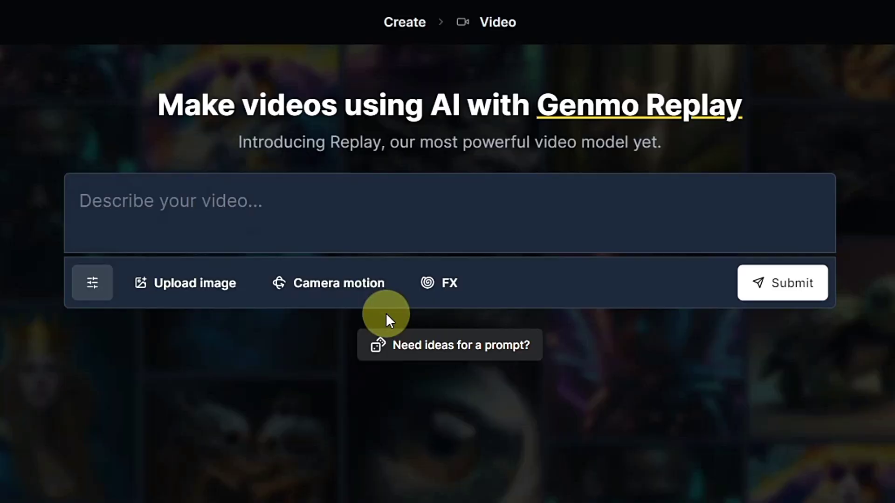
- View the camera motion options, leaving zoom, roll, pan and tilt on Auto
click(359, 295)
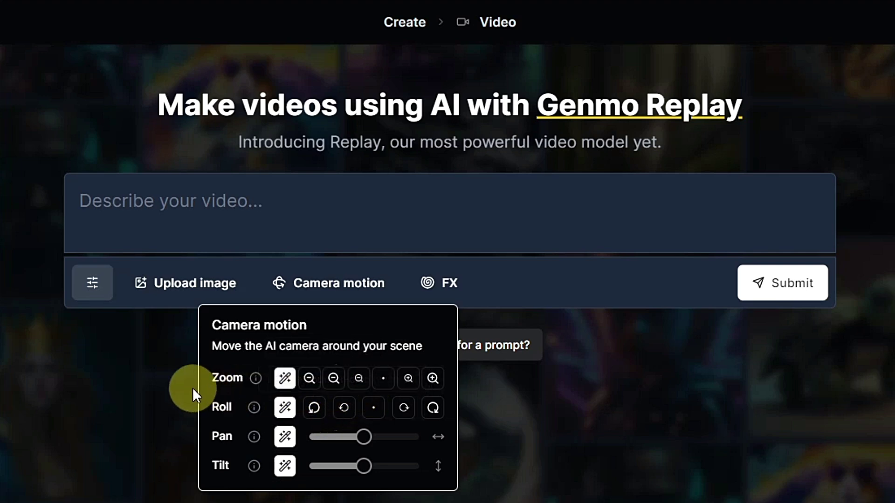
click(168, 385)
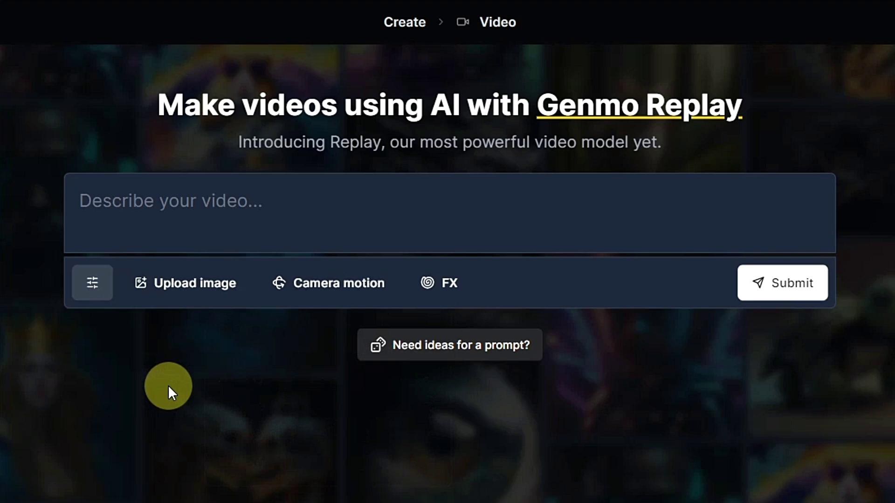
- Generate a video from 'Beautiful Chubby Girl Wearing Blue Jeans and And White Sando Walking in Garden'
click(127, 194)
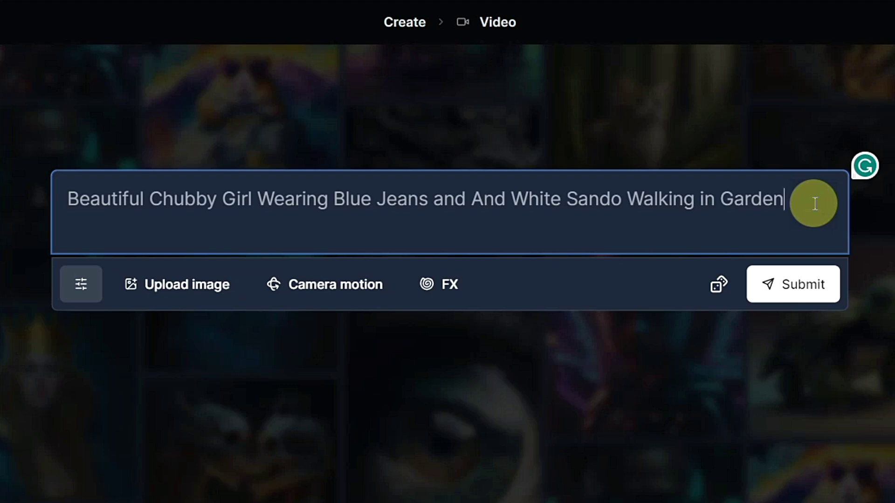
click(799, 301)
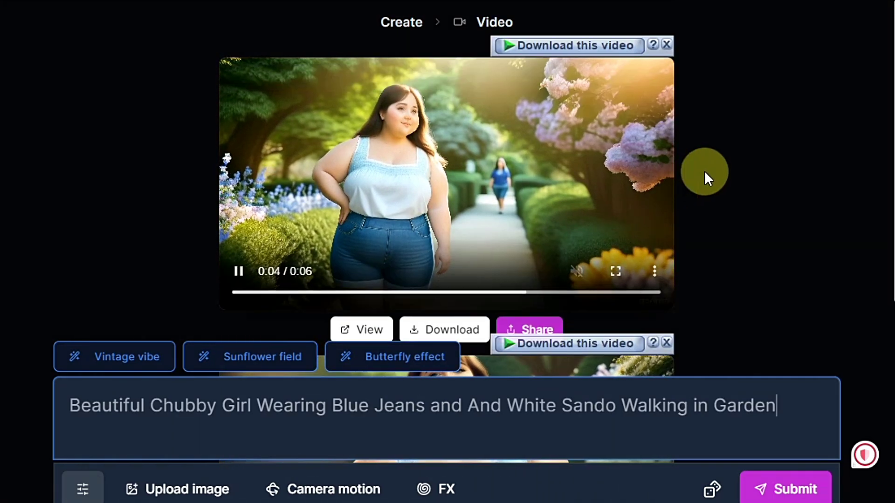
- Watch the garden video full screen, then download it as video_7.mp4 (7.99 MB)
click(616, 276)
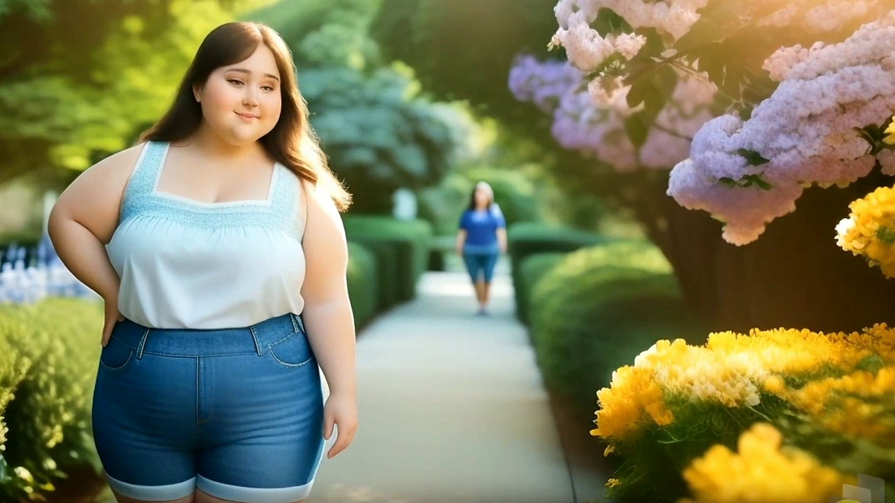
key(Escape)
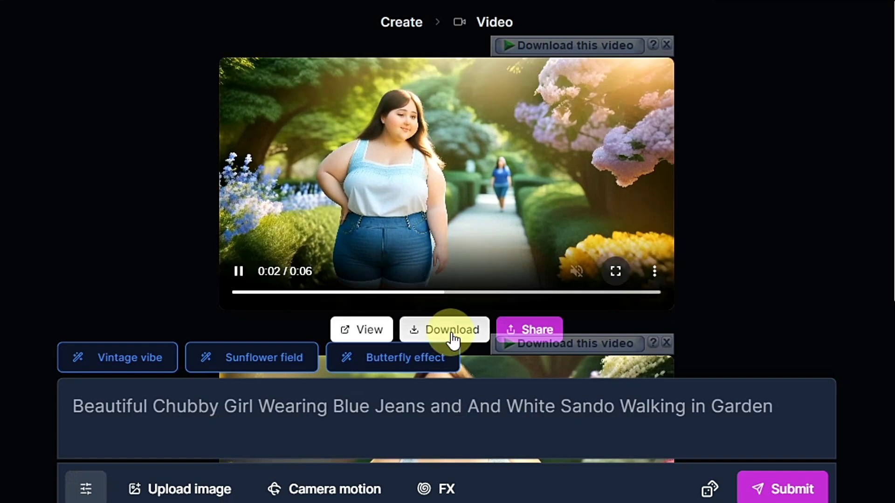
click(447, 332)
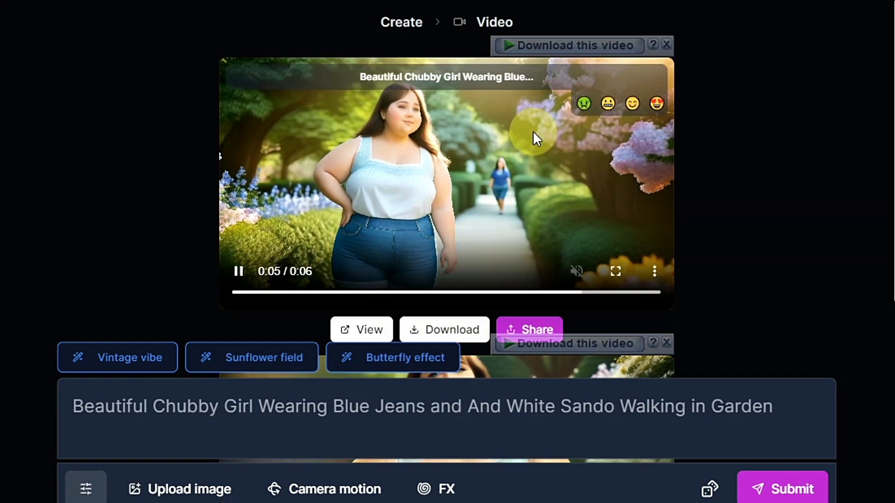
click(443, 326)
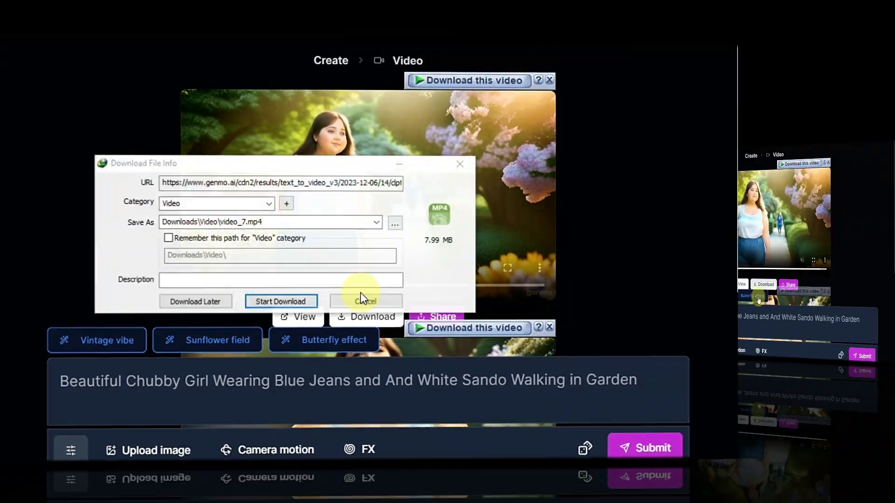
click(454, 242)
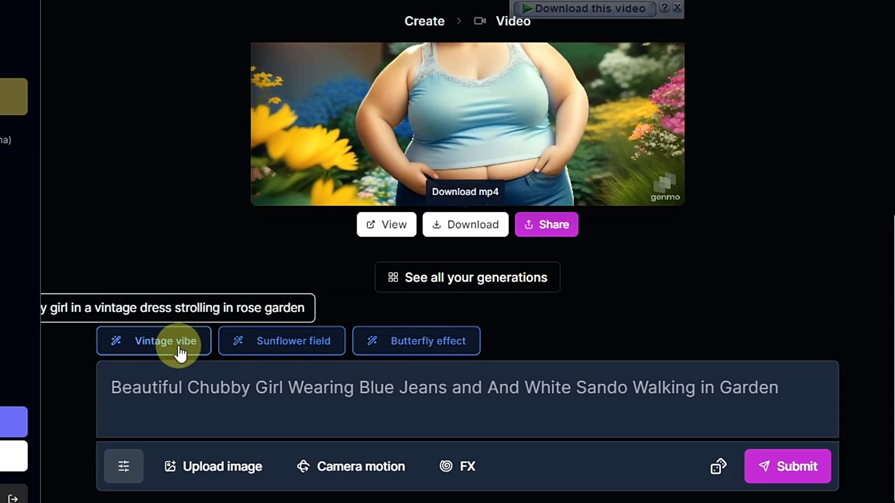
- Apply the Vintage vibe suggestion and upload the first photo to generate the trash can video
click(184, 354)
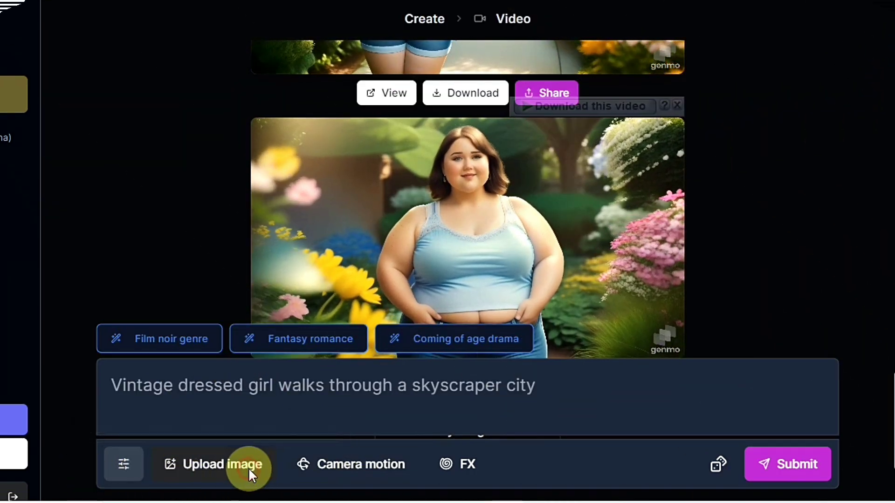
click(248, 468)
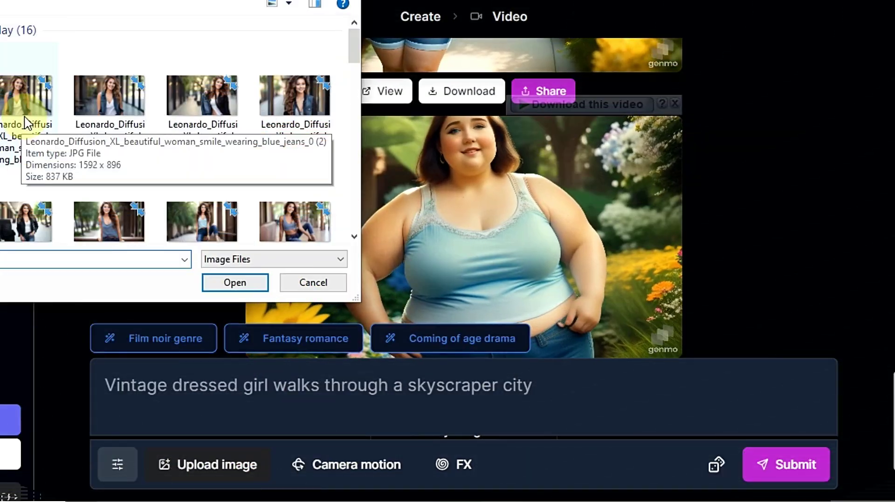
click(26, 100)
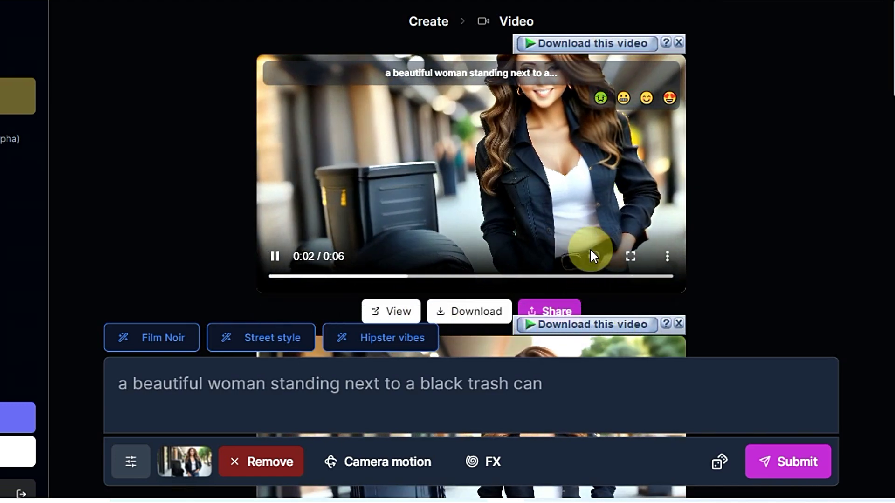
- Preview the trash can clip full screen and download it as a 3.77 MB MP4
click(630, 256)
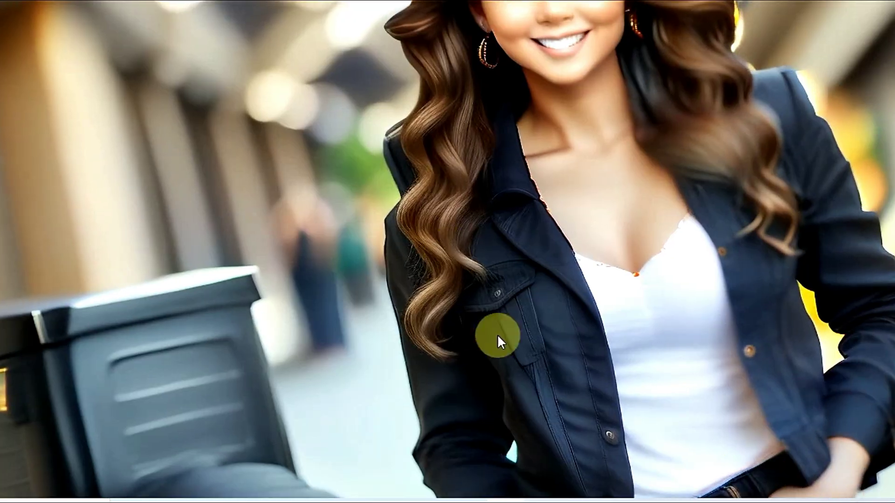
double_click(497, 334)
click(478, 320)
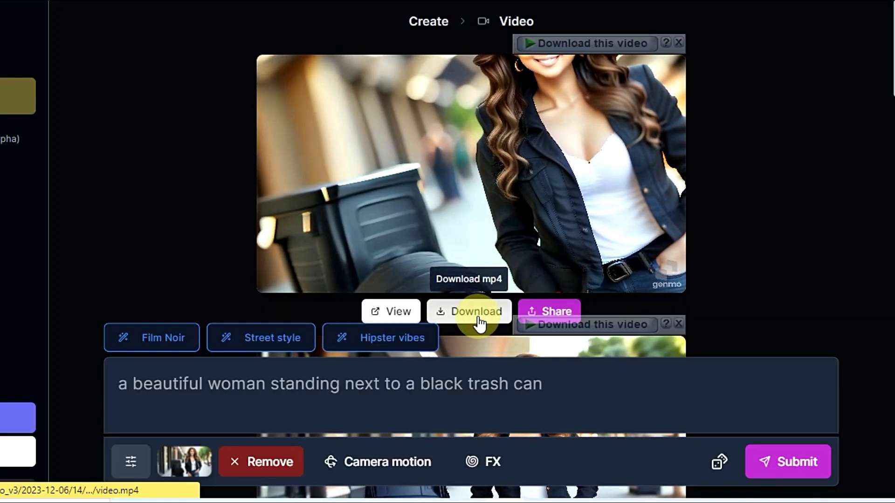
key(Return)
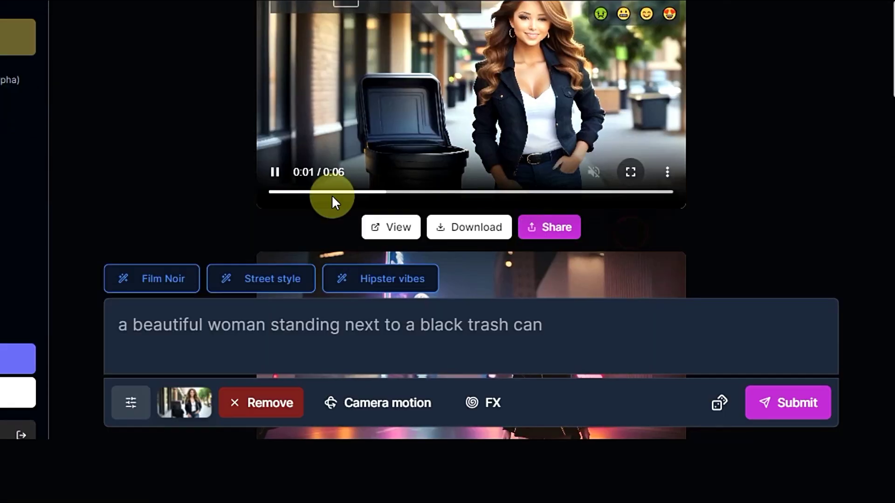
double_click(336, 254)
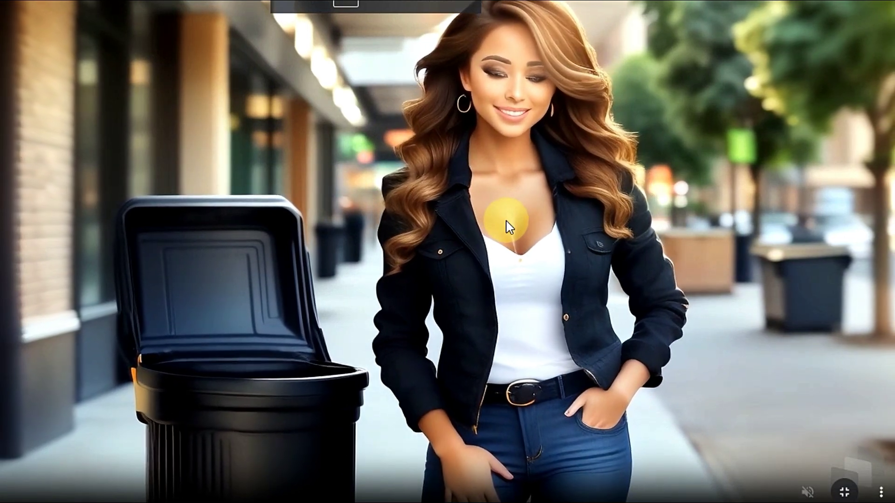
double_click(645, 426)
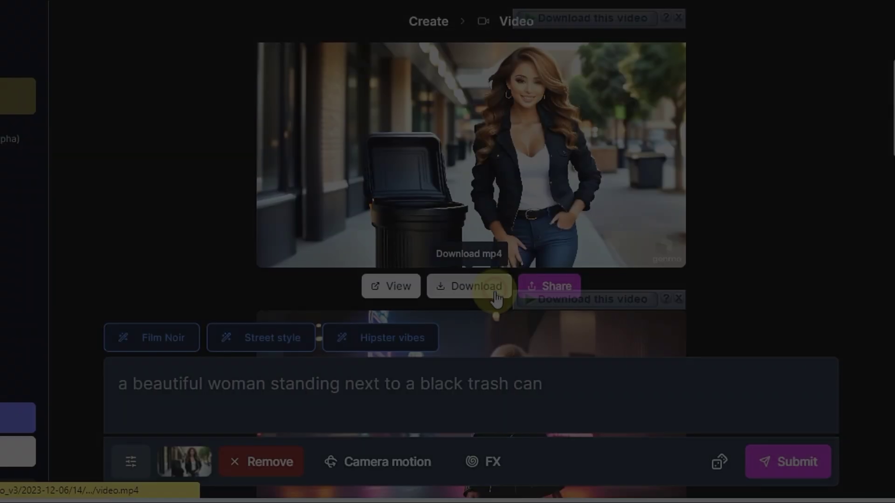
click(506, 302)
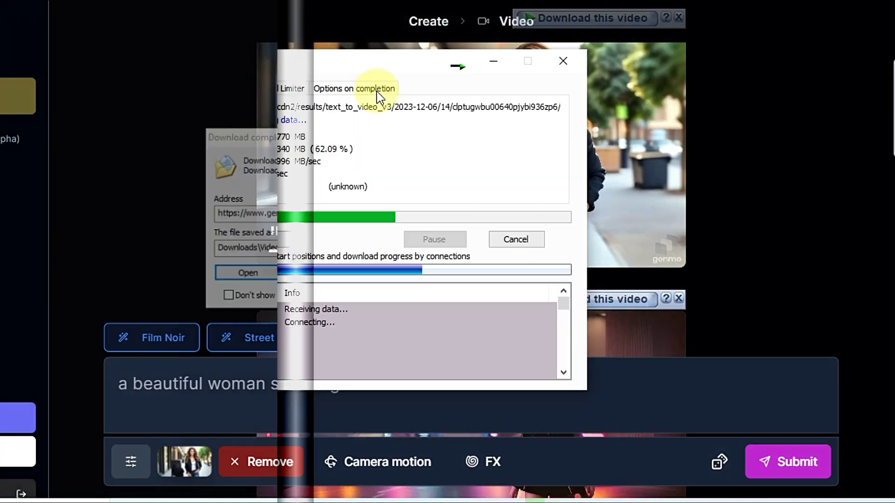
click(514, 276)
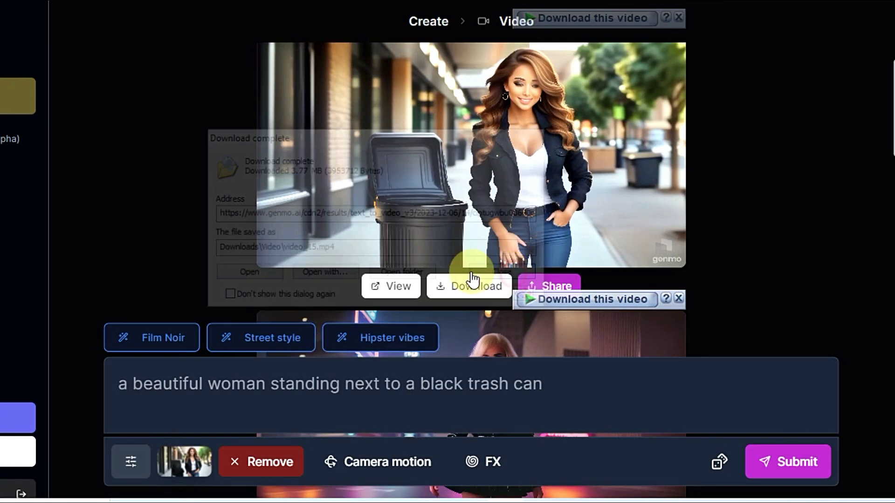